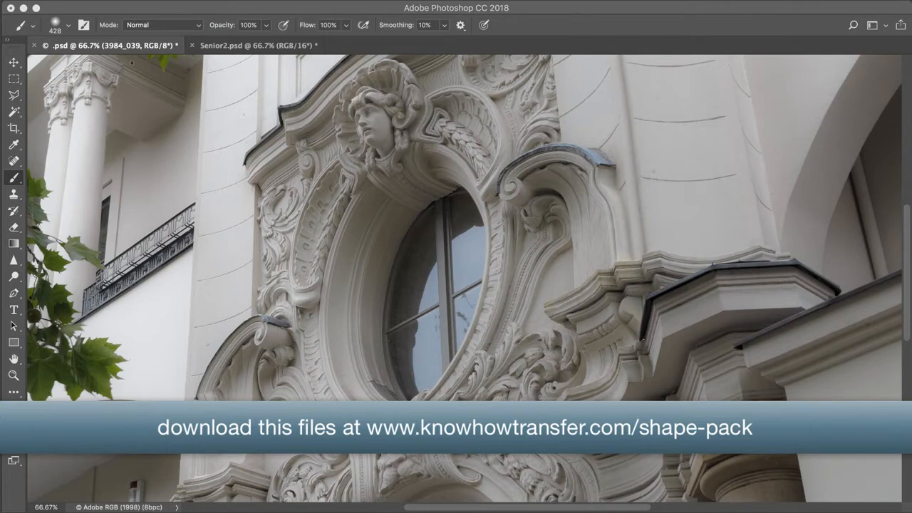
Show the hidden panels and apply Shape to the facade photo with Shape at 50 and Sharpness at 21
key("shift+Tab")
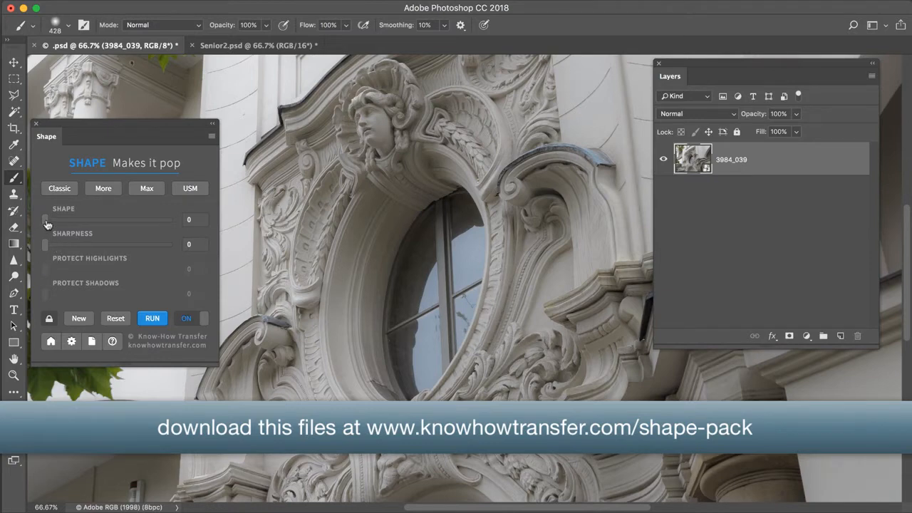
left_click_drag(46, 218, 105, 229)
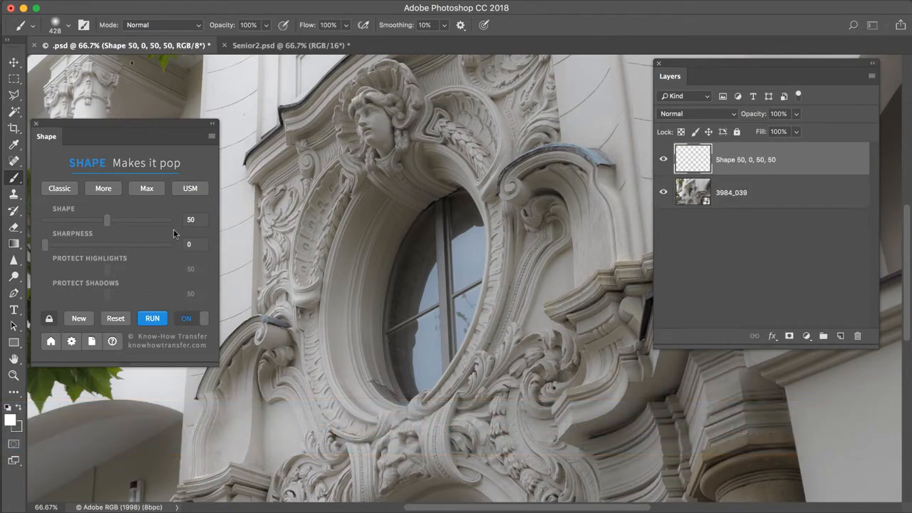
left_click_drag(47, 248, 71, 253)
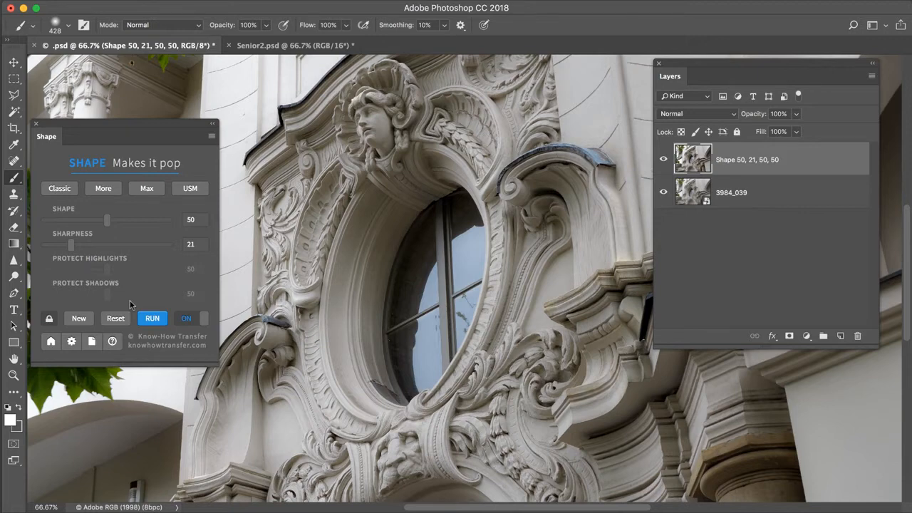
Reset the Shape preferences to their defaults and run Shape on the Senior2.psd portrait
left_click(72, 343)
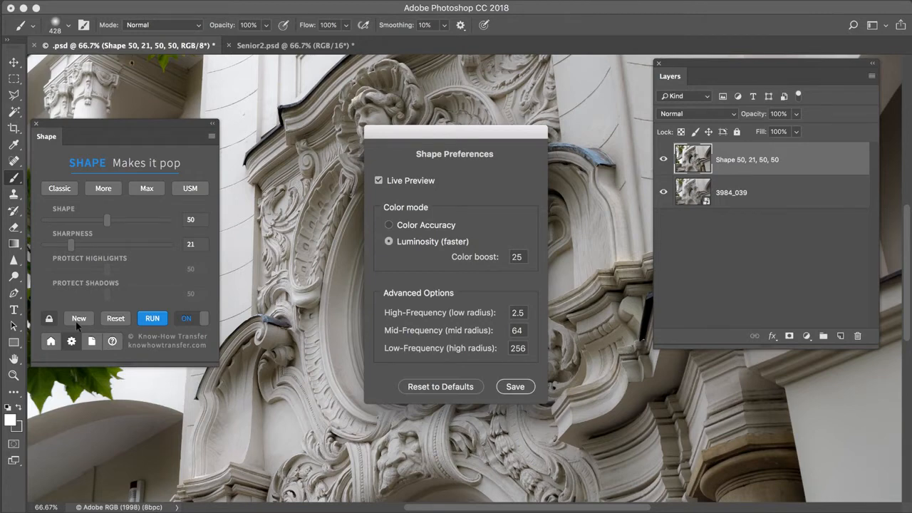
left_click(461, 394)
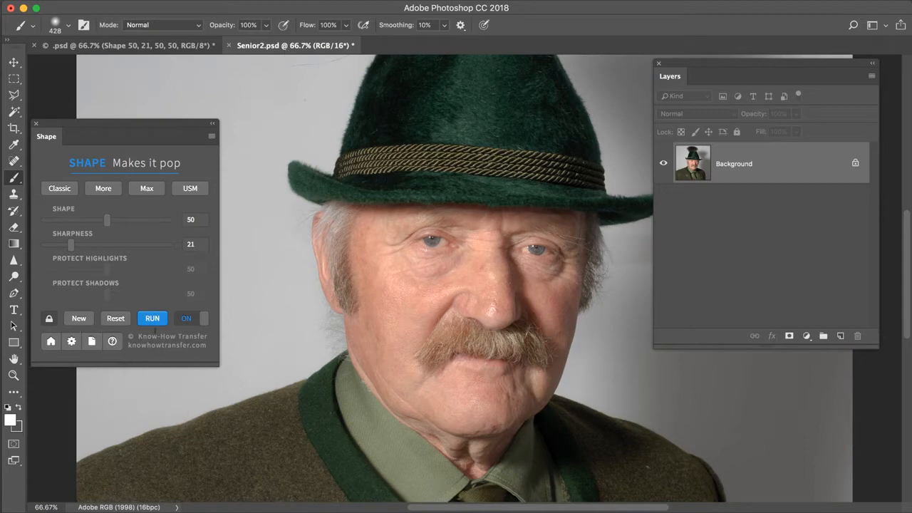
left_click(151, 321)
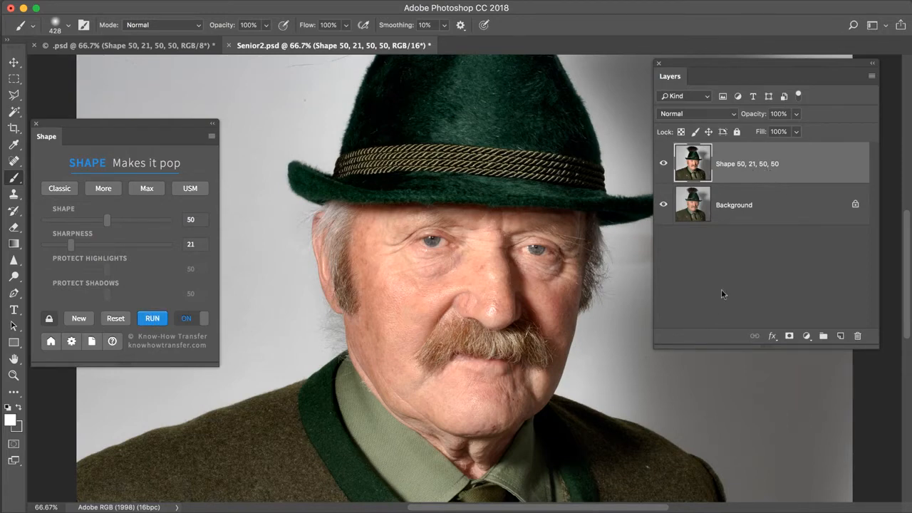
Switch the Shape color mode to Color Accuracy, save the preferences and generate a new Shape layer
left_click(71, 343)
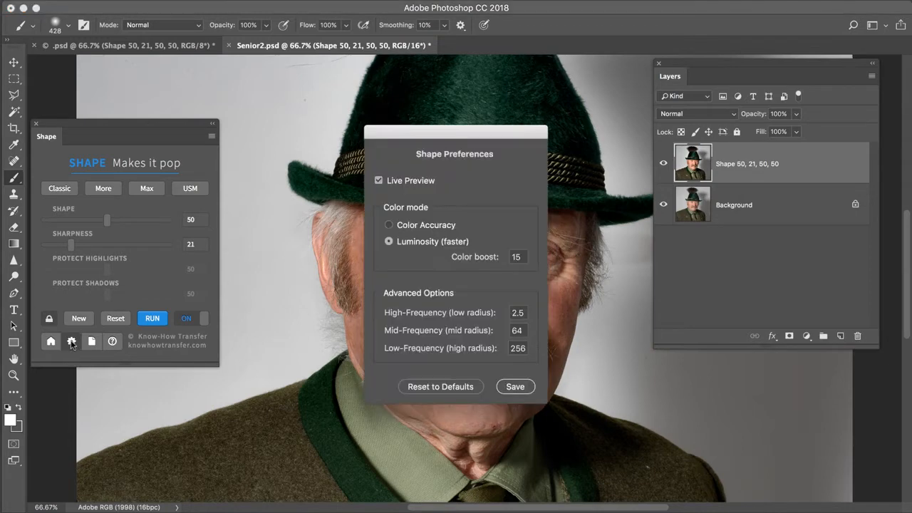
left_click(379, 181)
left_click(379, 181)
left_click(389, 226)
left_click(524, 390)
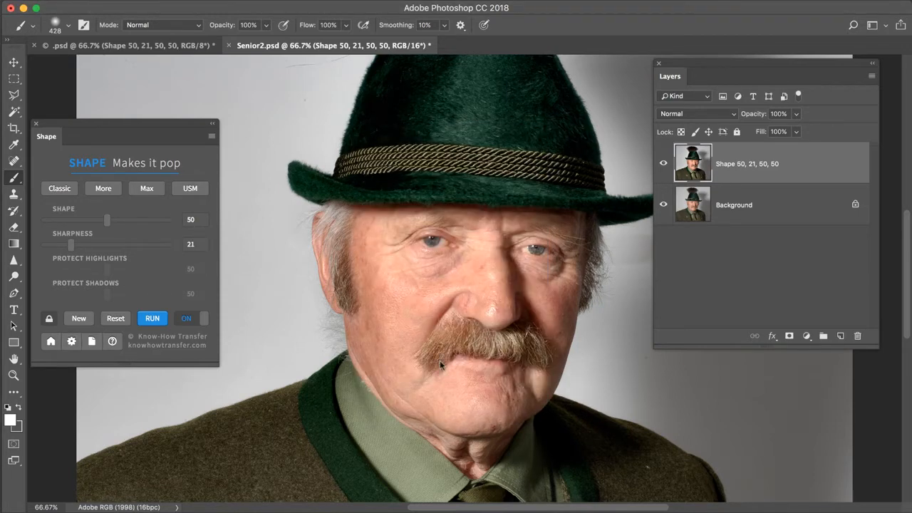
left_click(78, 319)
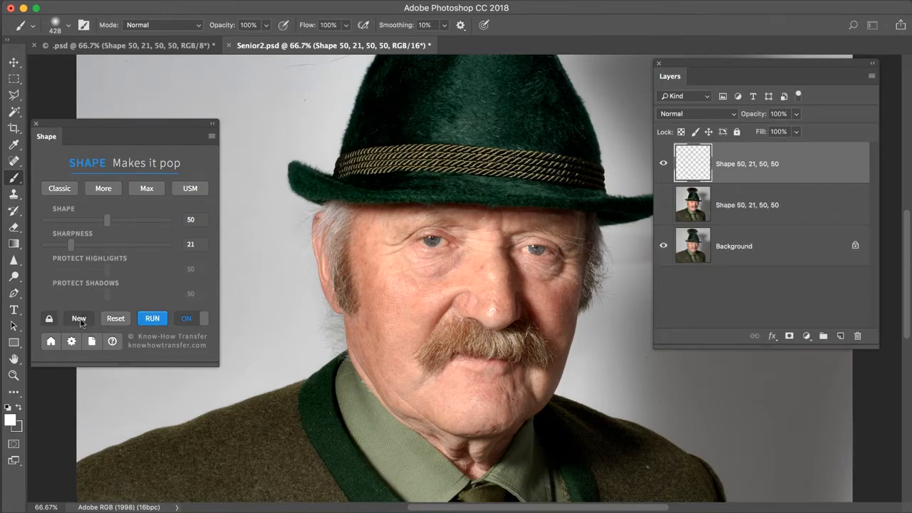
Compare the Color Accuracy layer with the earlier Shape layer by toggling its visibility, and delete the Color Accuracy layer
left_click(664, 205)
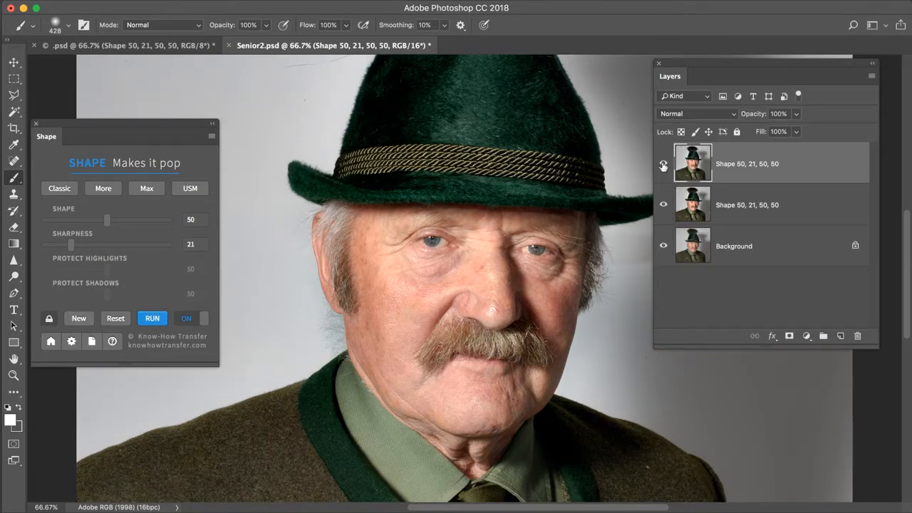
left_click(663, 166)
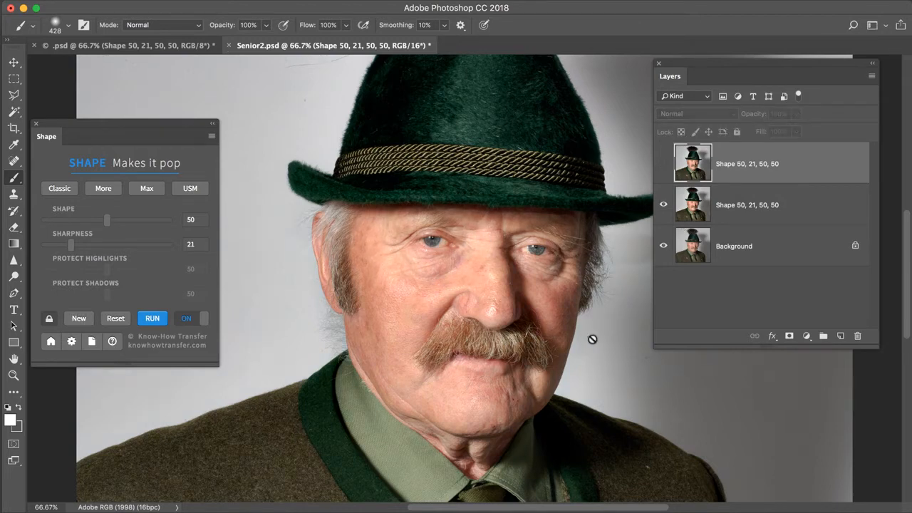
left_click(664, 166)
left_click(664, 166)
left_click(665, 165)
left_click(665, 165)
left_click(665, 165)
left_click_drag(696, 163, 859, 335)
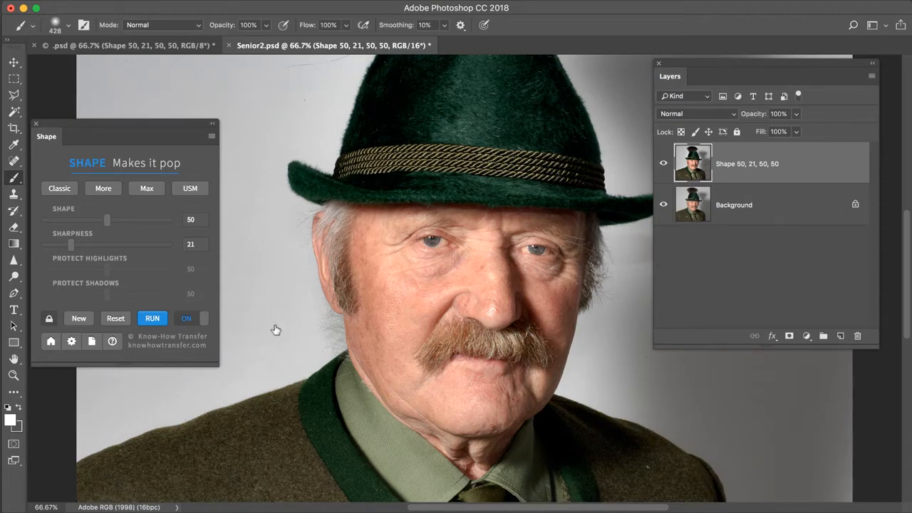
Set the Shape color mode to Luminosity with a color boost of 25 and generate a new Shape layer
left_click(71, 341)
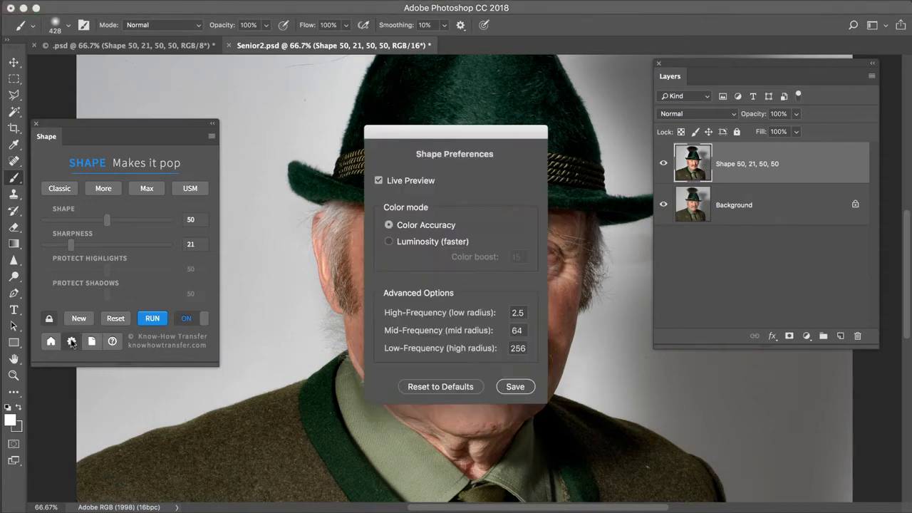
left_click(388, 243)
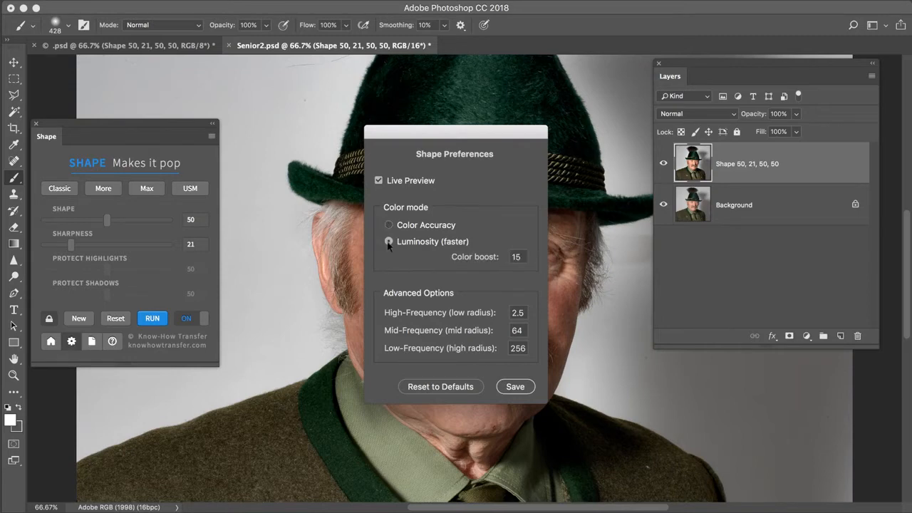
left_click_drag(525, 257, 508, 258)
type("25")
left_click(522, 387)
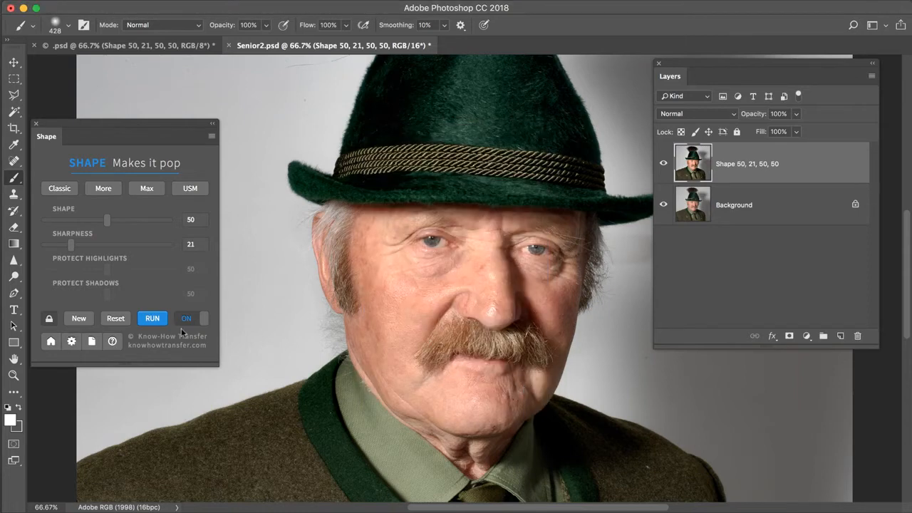
left_click(79, 320)
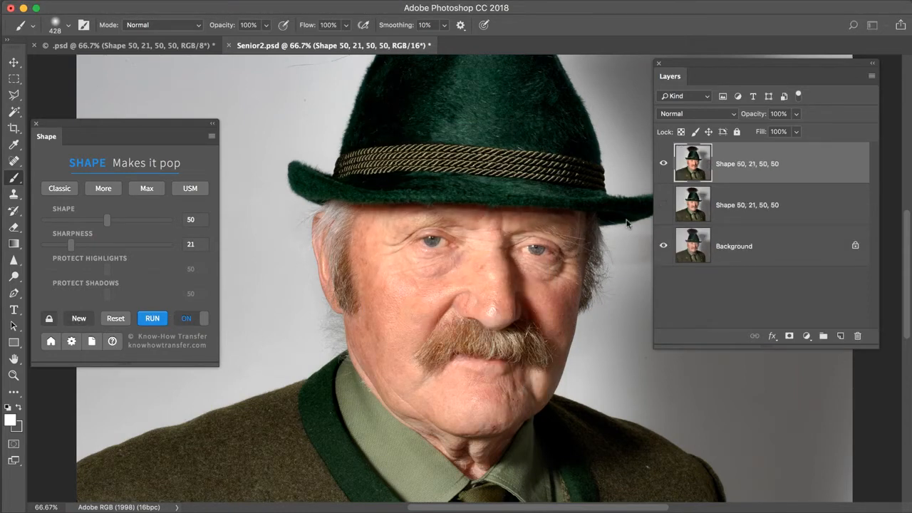
Compare the color boost 25 layer with the earlier Shape layer and delete the boosted layer
left_click(664, 205)
left_click(663, 167)
left_click(663, 166)
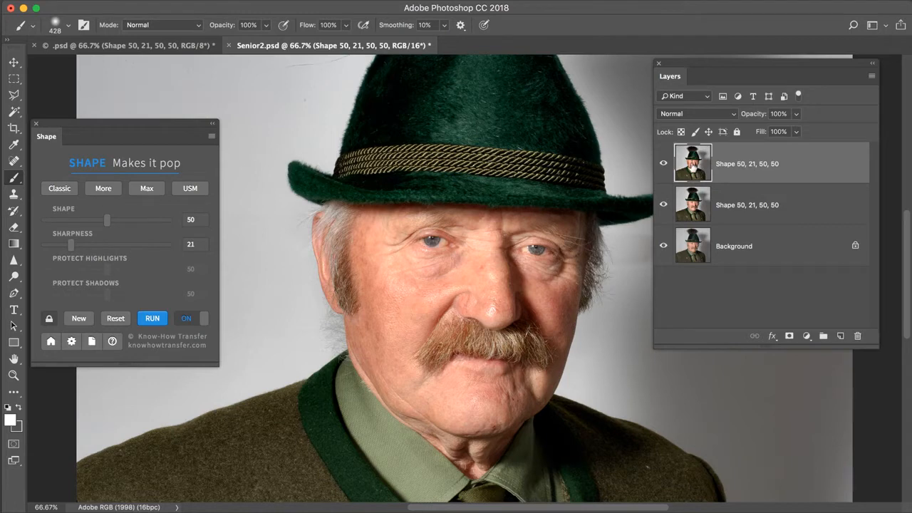
left_click_drag(710, 166, 858, 335)
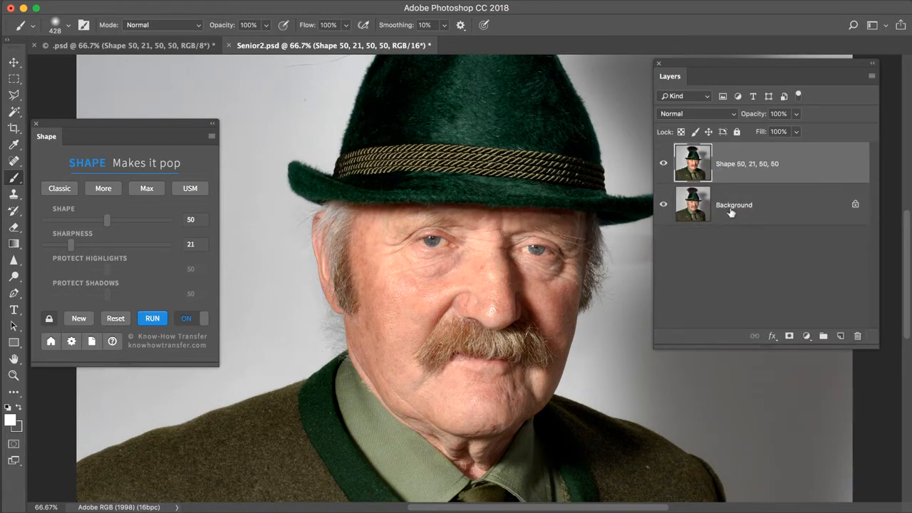
Set the color boost to 15 and the High-Frequency radius to 5, and generate a new Shape layer
left_click(72, 341)
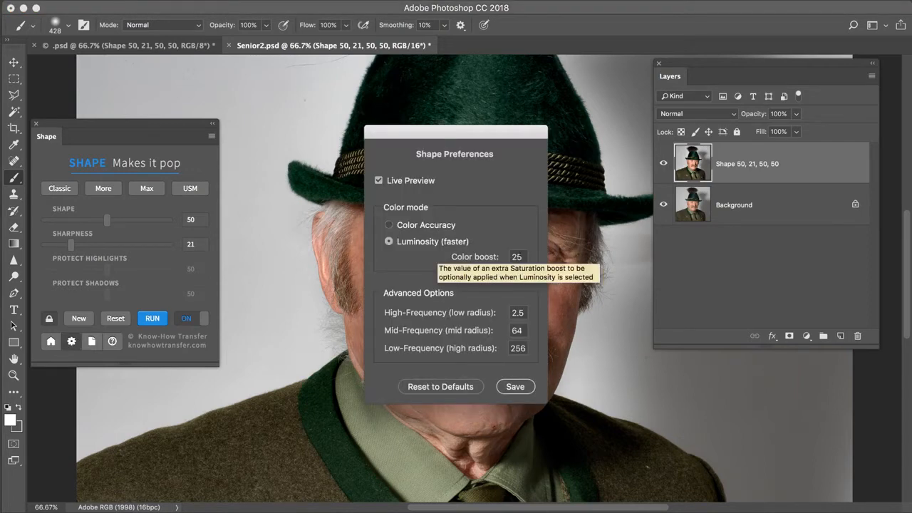
double_click(519, 256)
type("15")
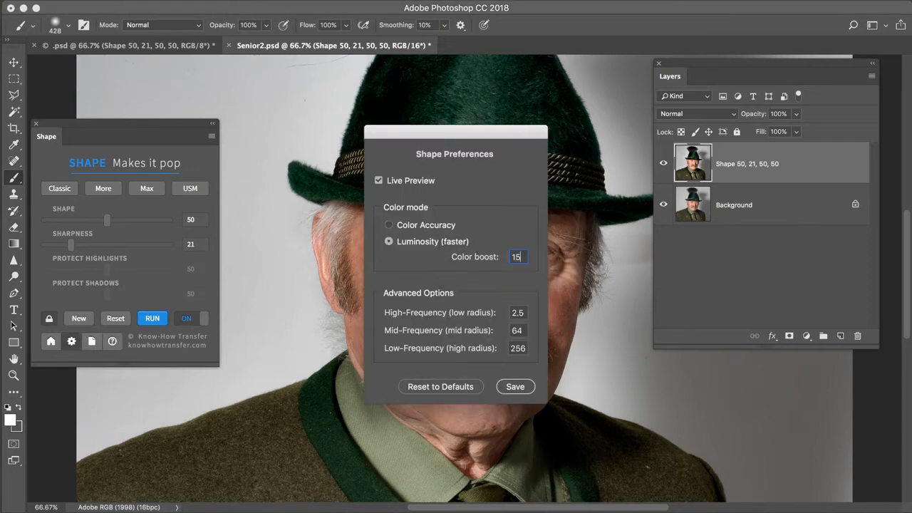
double_click(518, 313)
type("5")
left_click(514, 386)
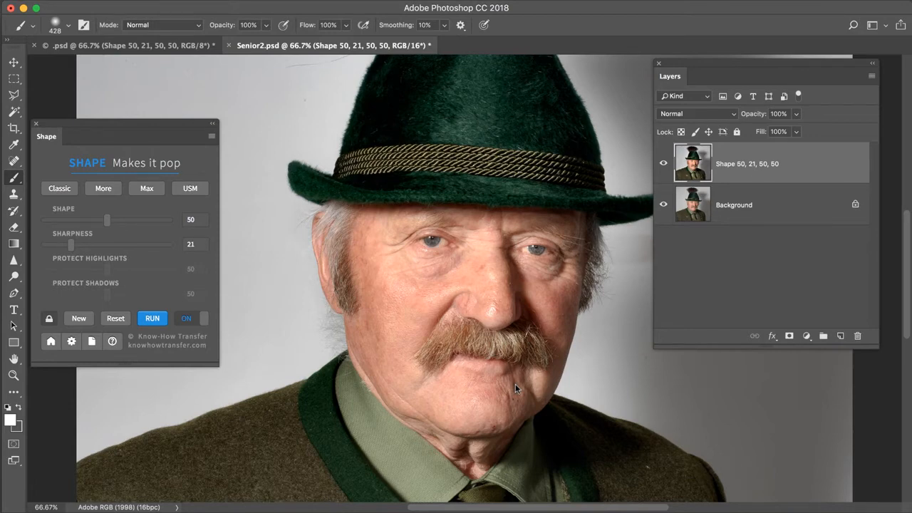
left_click(78, 319)
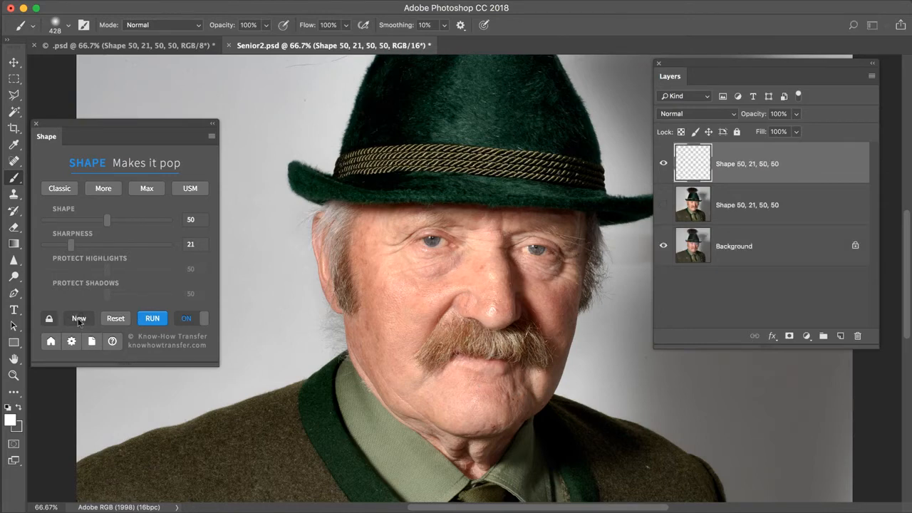
Show the earlier Shape layer beneath the new one, compare the detail on the face and delete the earlier layer
key("super+plus")
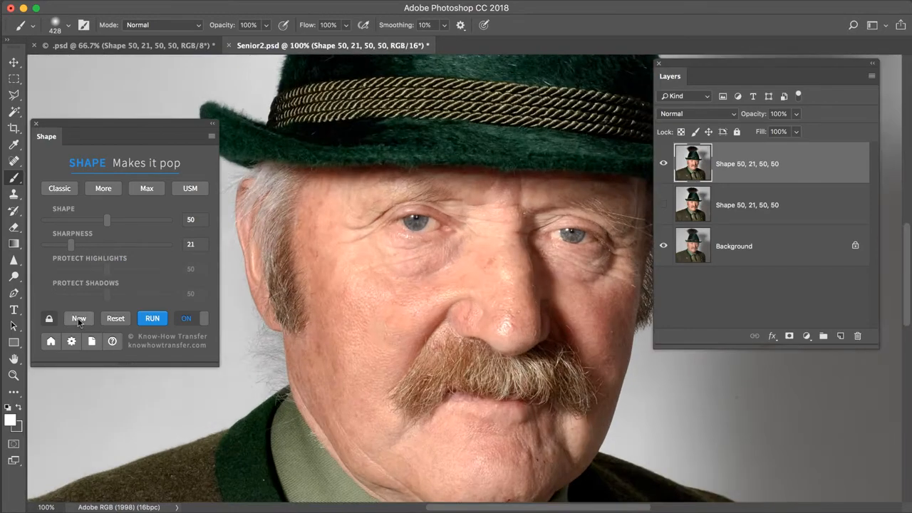
left_click(663, 205)
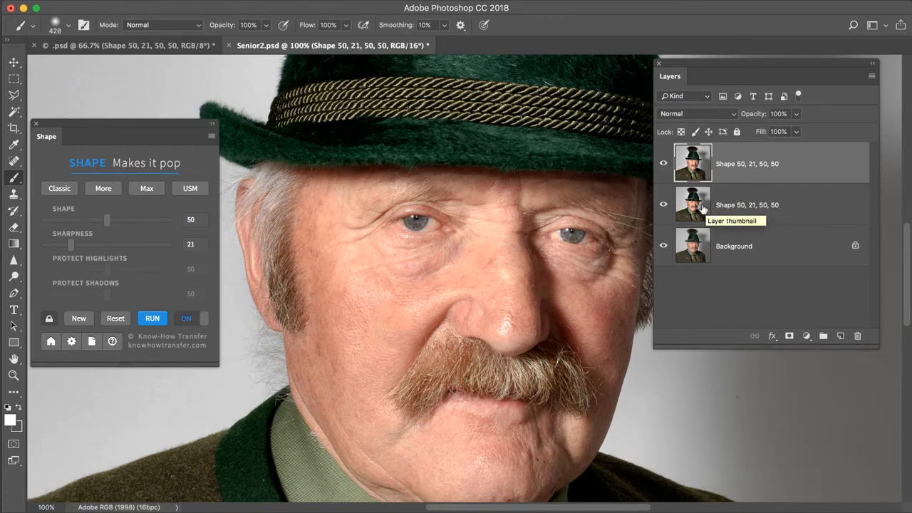
left_click_drag(701, 203, 859, 340)
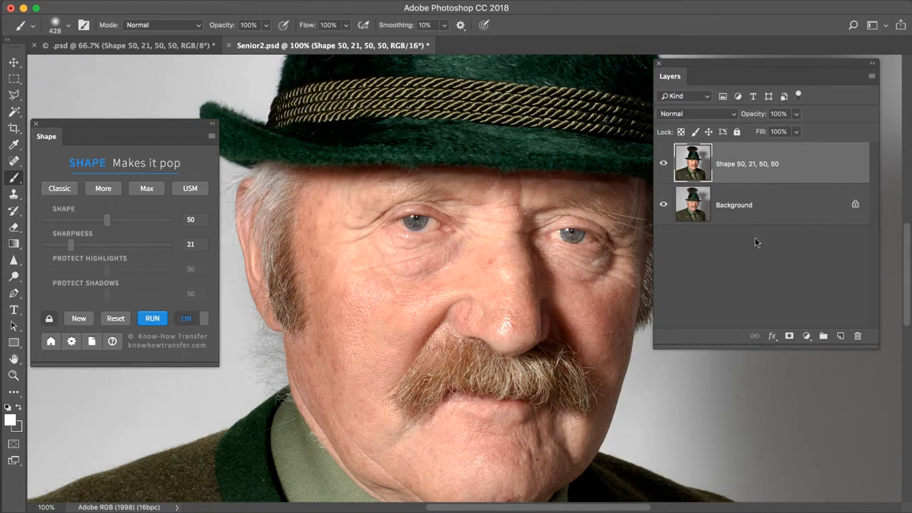
key("super+minus")
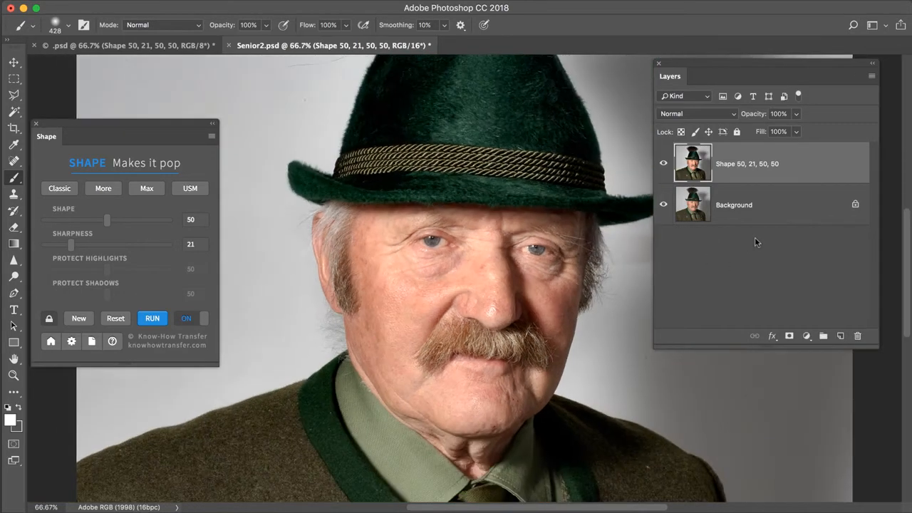
Set the Low-Frequency radius to 64 and the Mid-Frequency radius to 16, and generate a new Shape layer
left_click(72, 342)
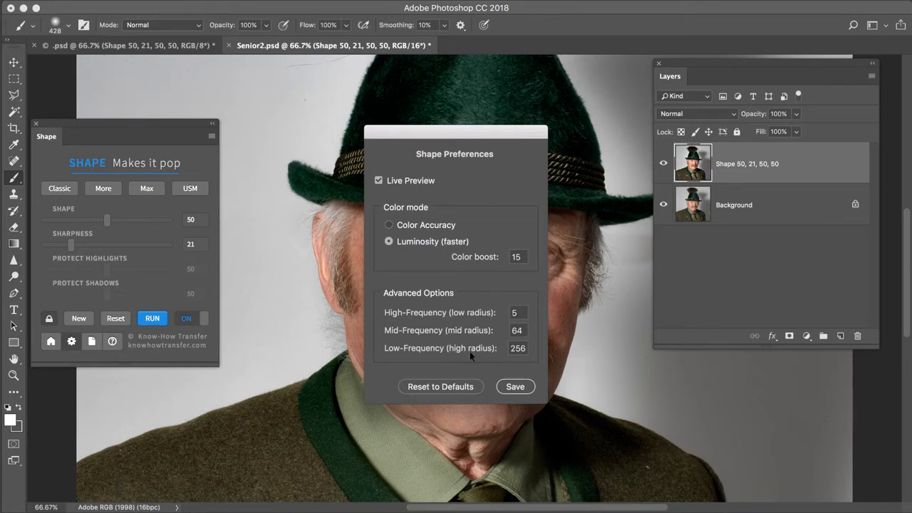
left_click_drag(525, 348, 493, 348)
type("64")
left_click(521, 330)
type("16")
left_click(507, 387)
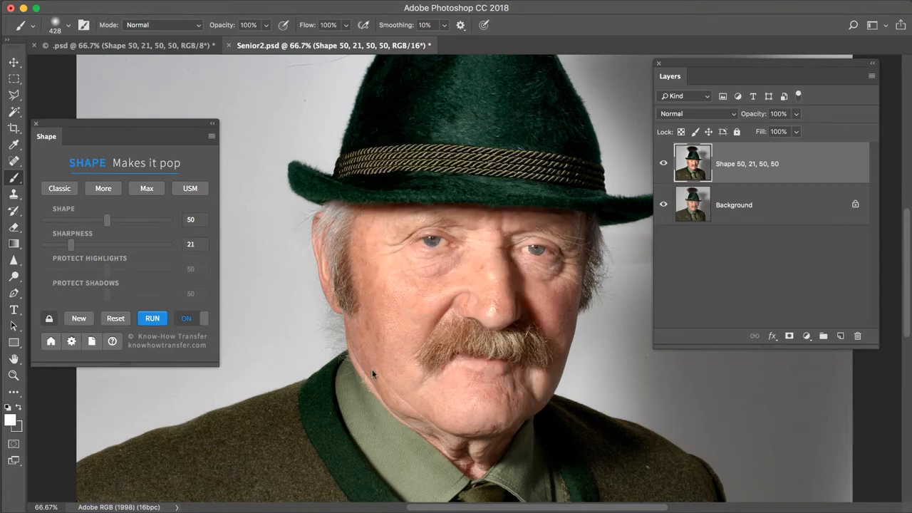
left_click(79, 318)
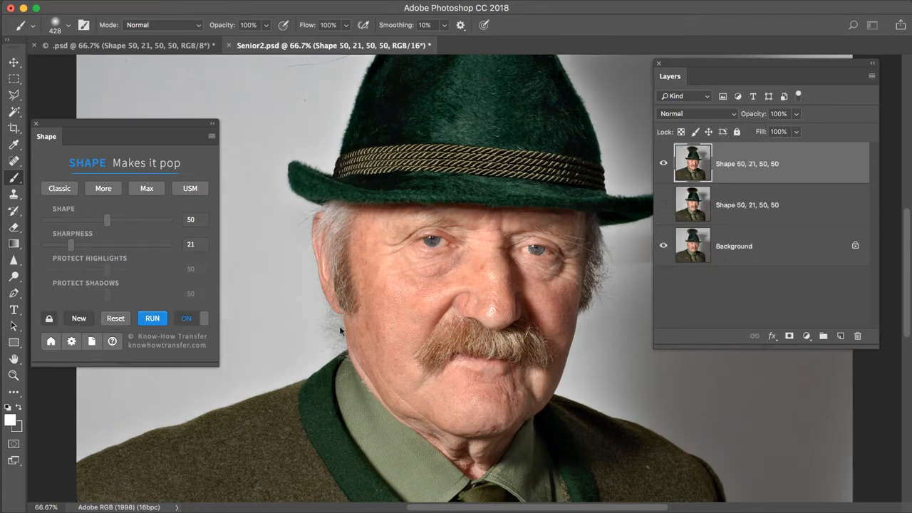
Show the earlier Shape layer and toggle the newest one on and off to compare the radius settings across the whole portrait
left_click(663, 208)
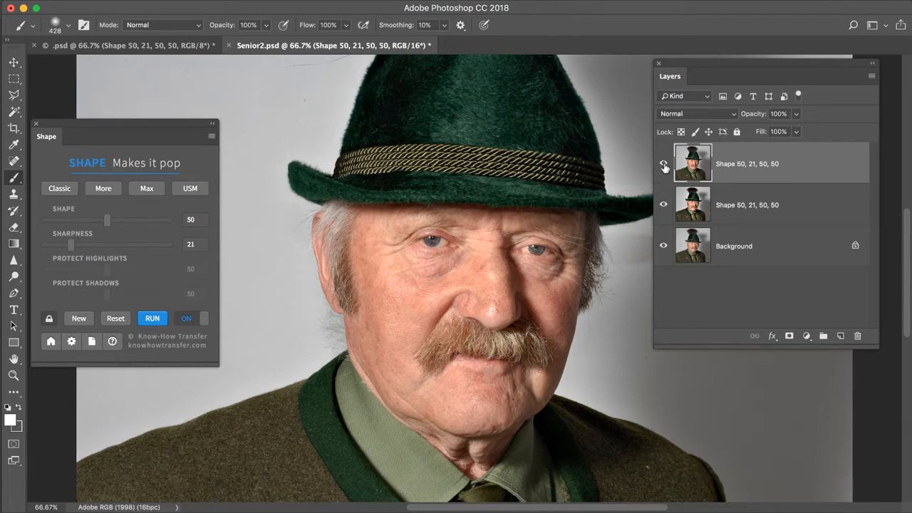
left_click(664, 165)
left_click(665, 166)
left_click(665, 165)
left_click(664, 166)
scroll(483, 302, "down", 3)
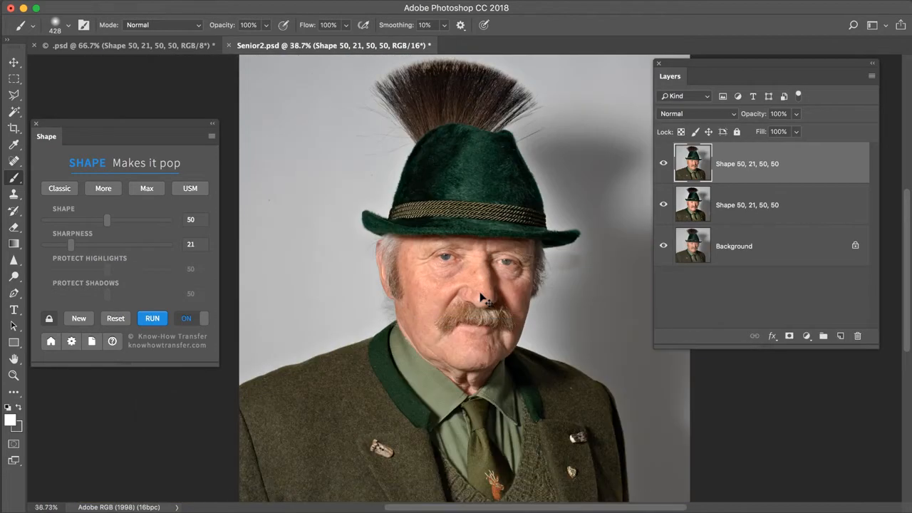
left_click(663, 166)
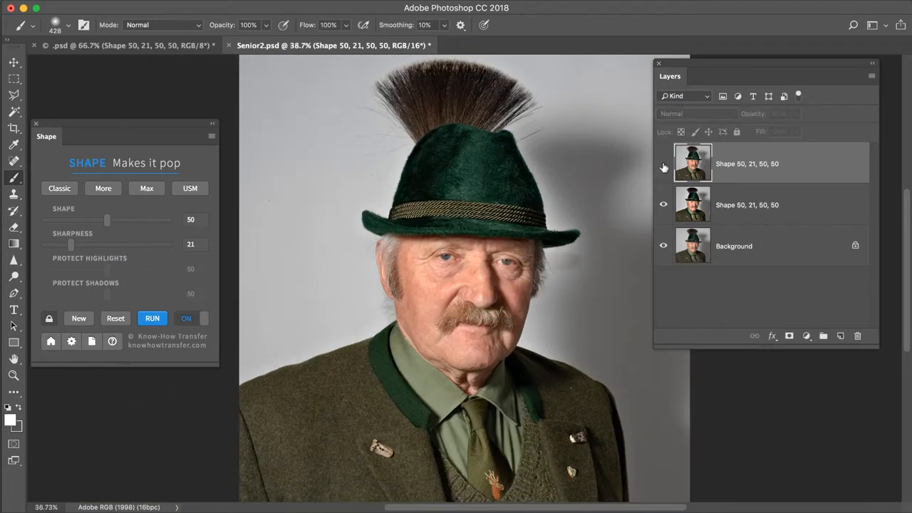
left_click(663, 166)
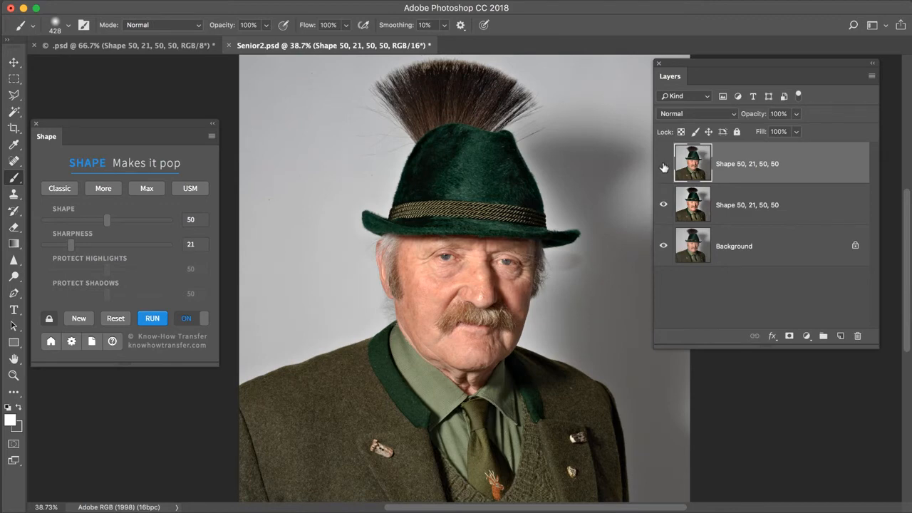
left_click(663, 167)
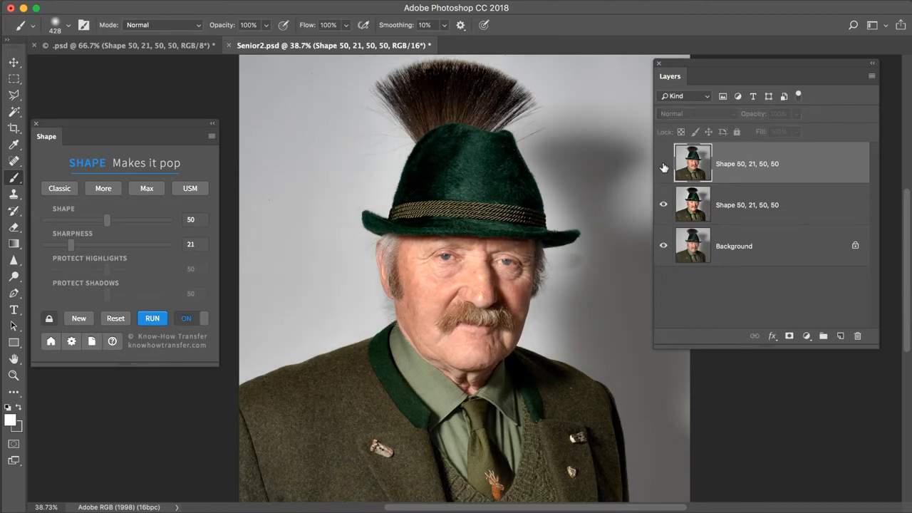
left_click(664, 166)
left_click(664, 167)
left_click(664, 167)
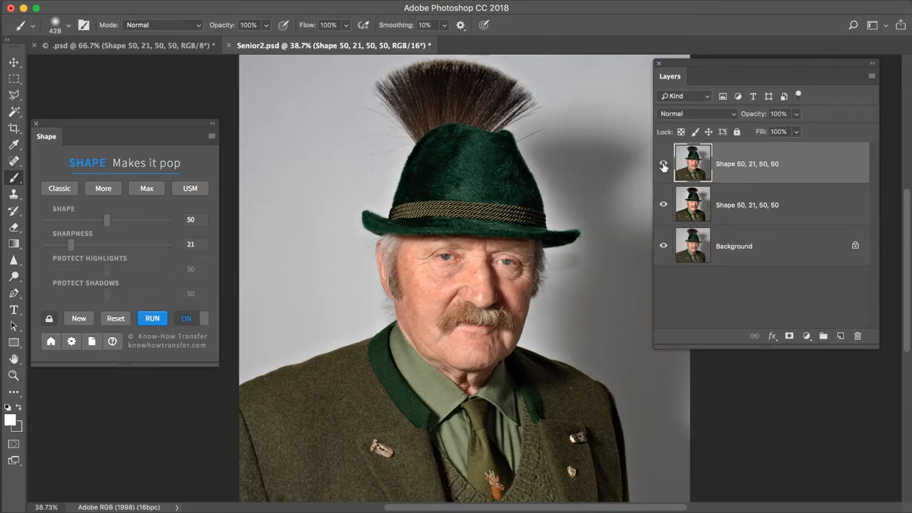
Repeatedly hide and show the topmost Shape layer to compare its effect on the face and clothing with the Shape layer below
left_click(664, 166)
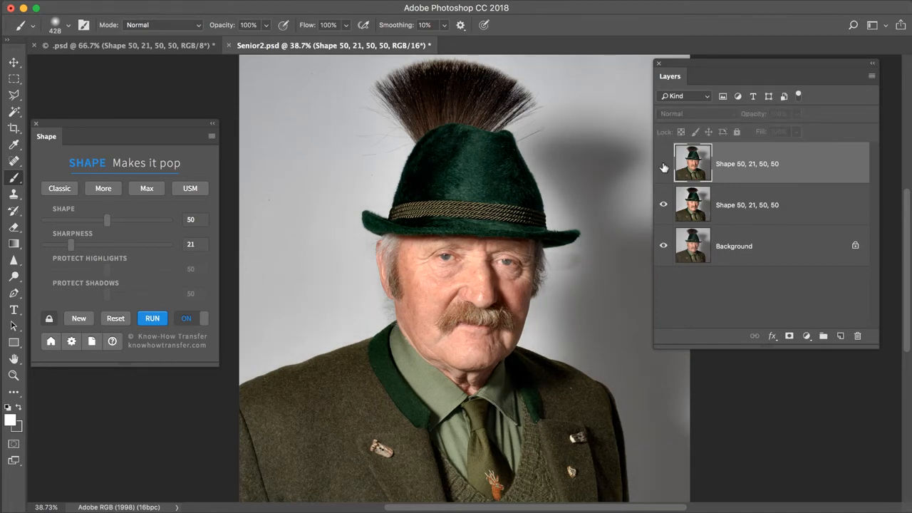
left_click(664, 167)
left_click(663, 167)
left_click(664, 167)
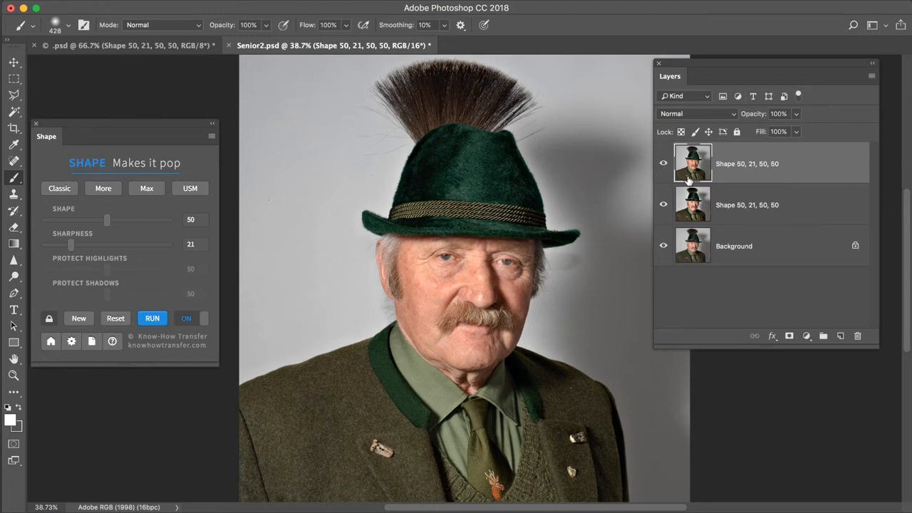
left_click(664, 167)
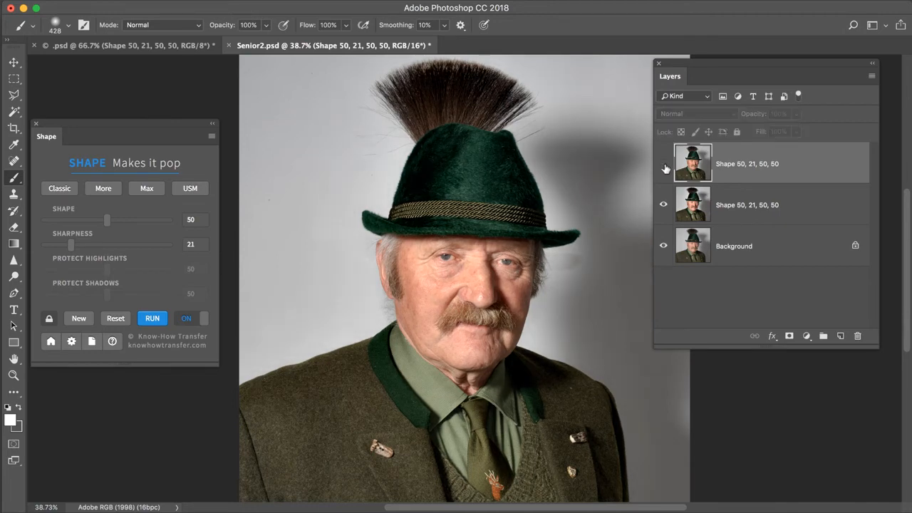
left_click(664, 165)
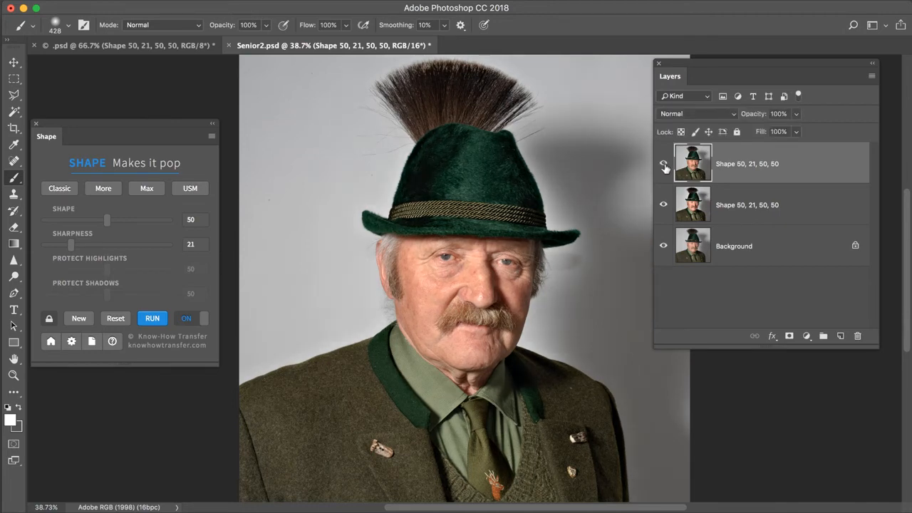
Add a black layer mask to the topmost Shape layer and paint the face white with the soft 428 px brush
left_click(789, 337, "alt")
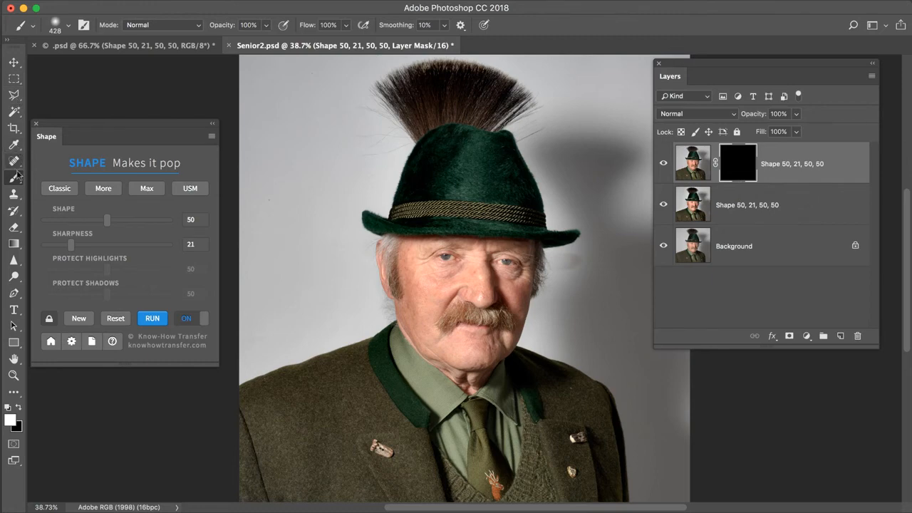
left_click(68, 29)
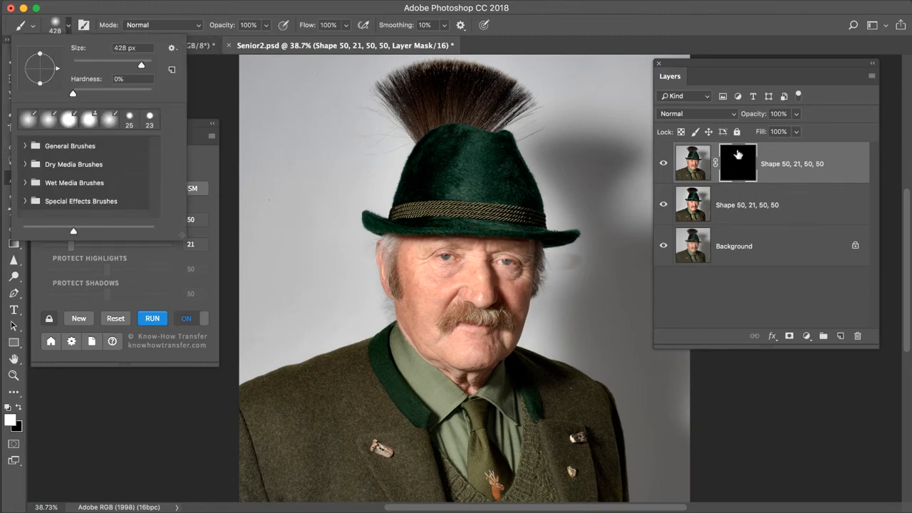
left_click(738, 155)
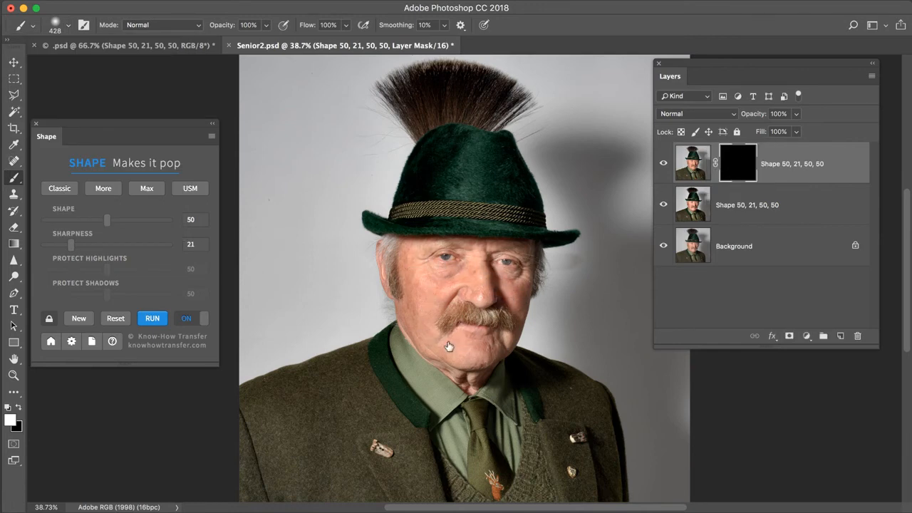
left_click(414, 264)
Disable and re-enable the face mask, and hide and restore both Shape layers to compare the masked blend with the original portrait
left_click(739, 165, "shift")
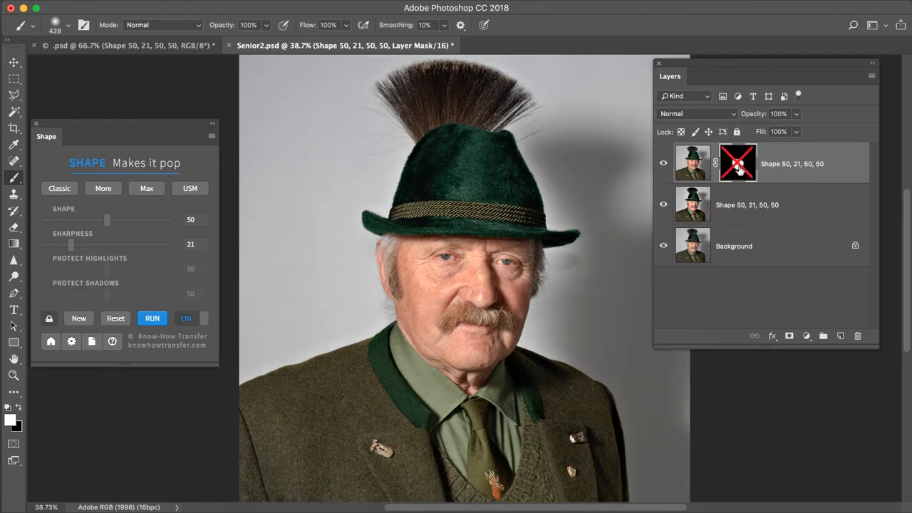
left_click(738, 165, "shift")
left_click(664, 165)
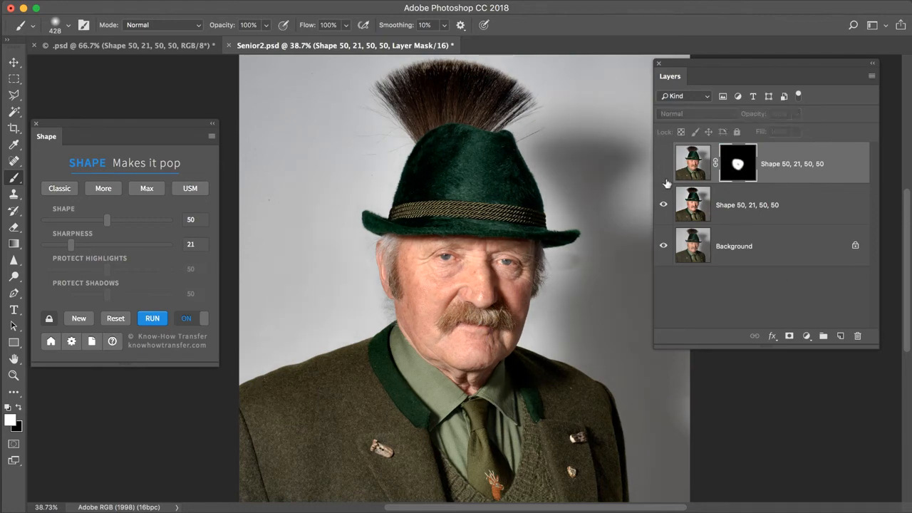
left_click(664, 206)
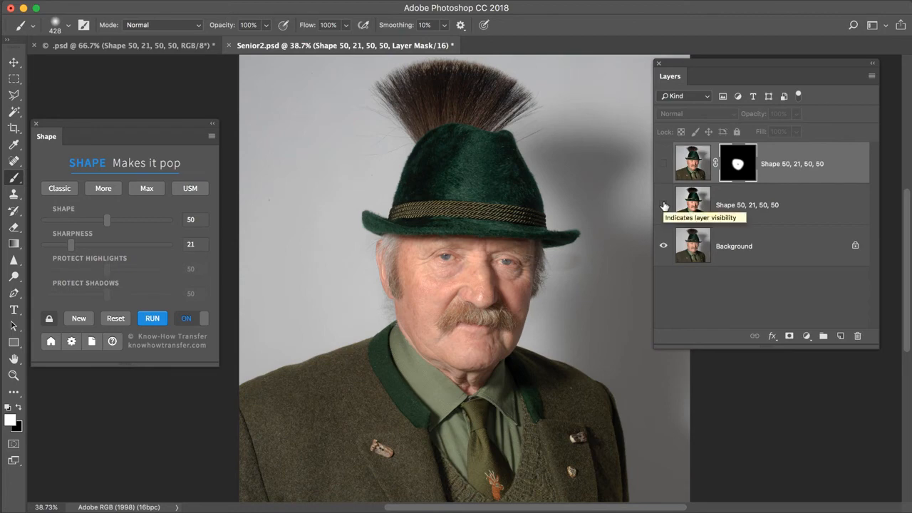
left_click(663, 206)
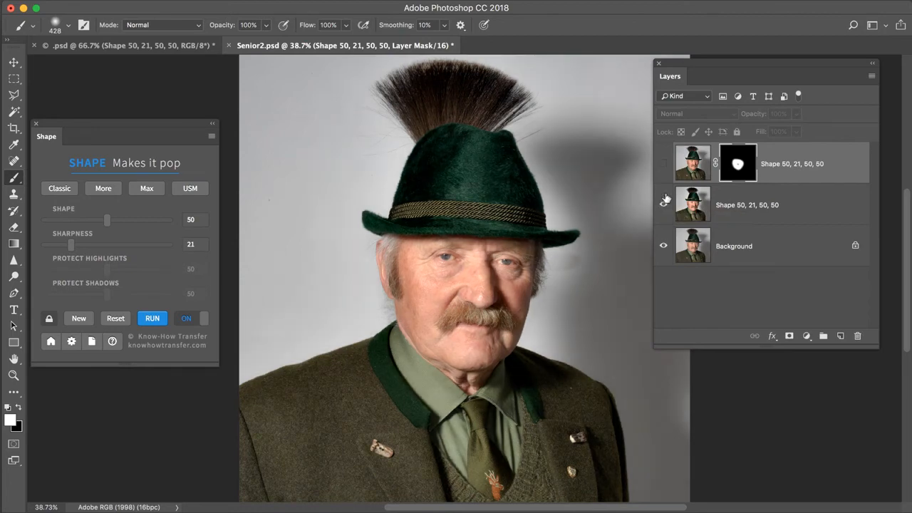
left_click(664, 166)
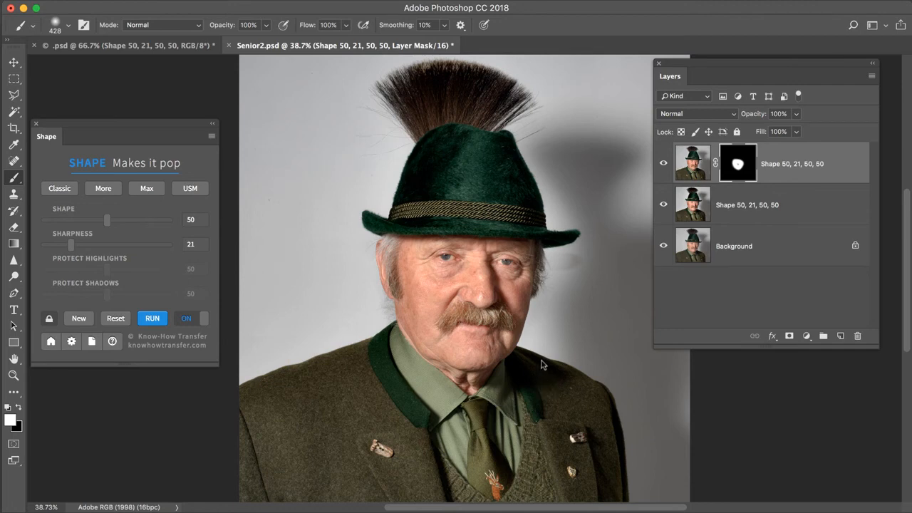
Reset the Shape preferences to their defaults, set the High-Frequency radius to 5 and save them
left_click(72, 341)
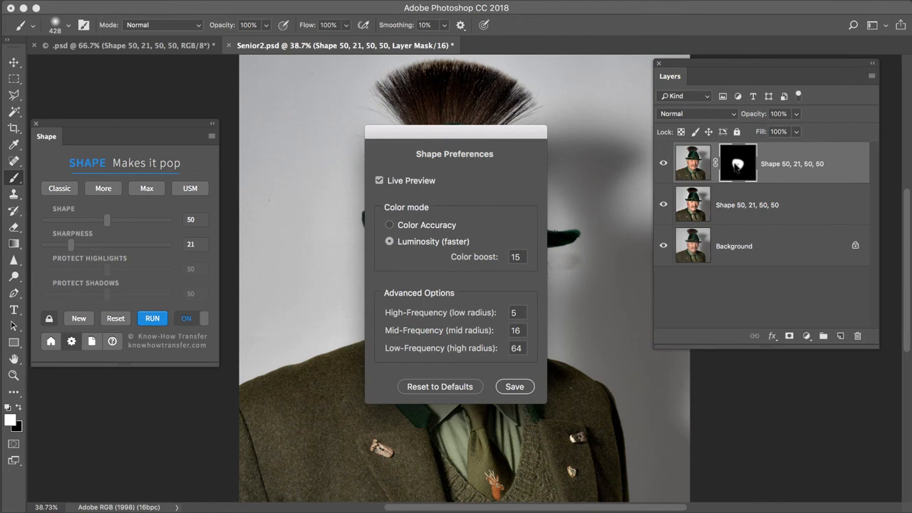
left_click(429, 389)
double_click(517, 312)
type("5")
left_click(514, 386)
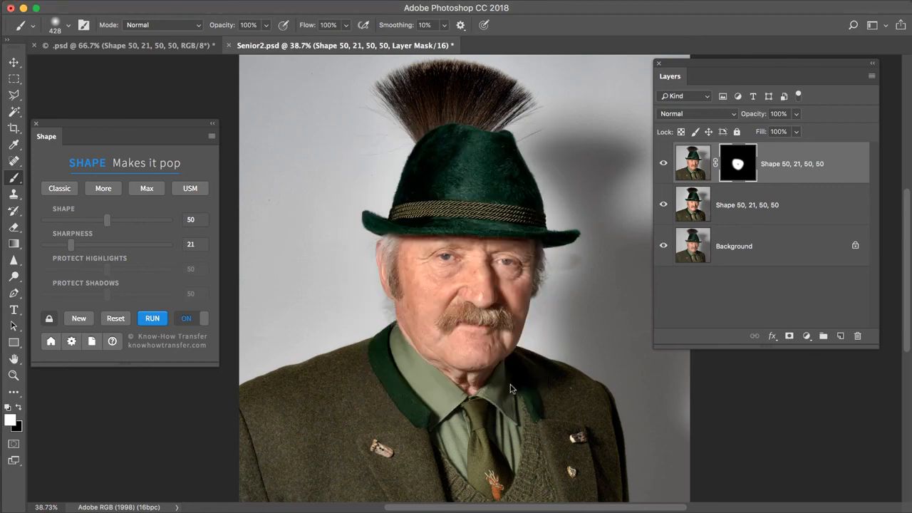
Hide both Shape layers and show them again to compare the whole portrait before and after
left_click(664, 164)
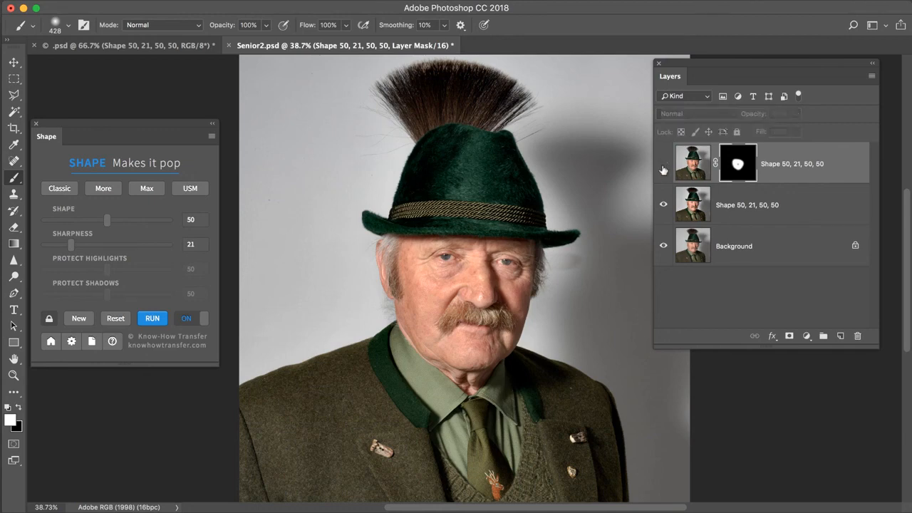
left_click(664, 206)
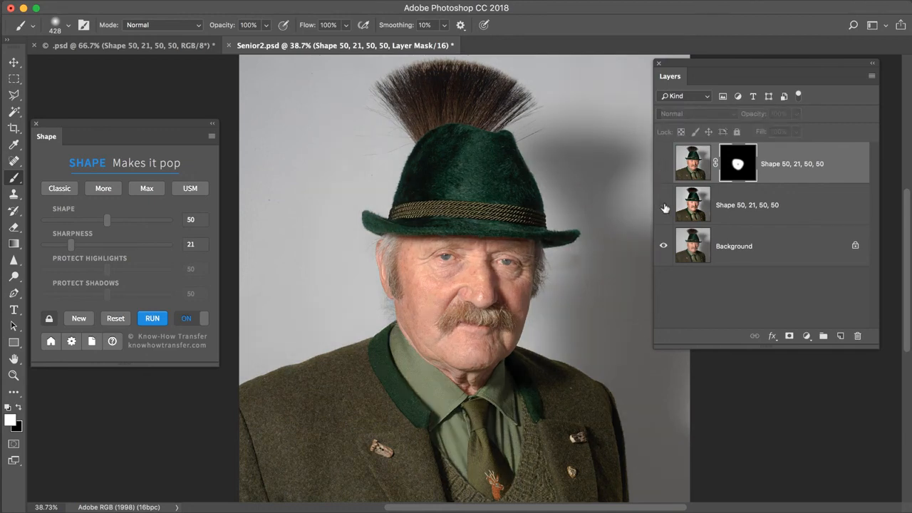
left_click(664, 206)
left_click(664, 164)
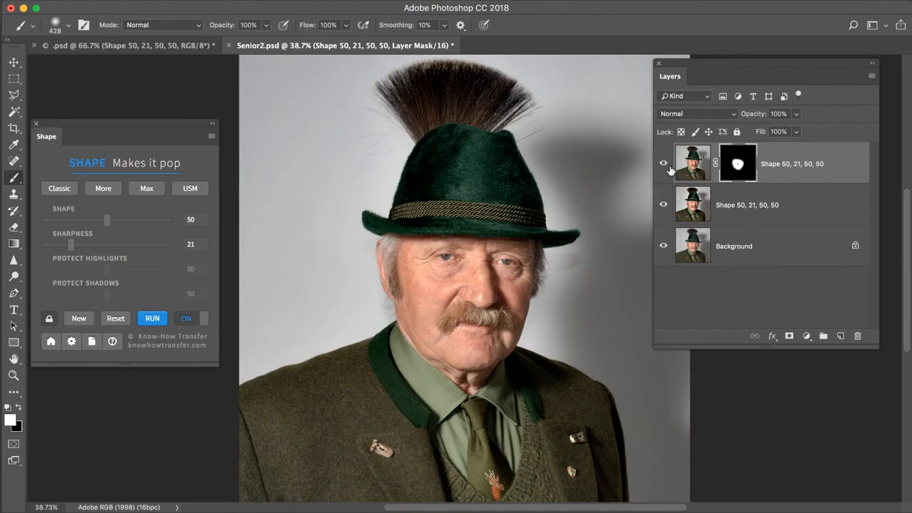
Examine the face at 100% with both Shape layers hidden and shown again to compare the skin and moustache detail
key("super+plus")
key("super+plus")
key("super+plus")
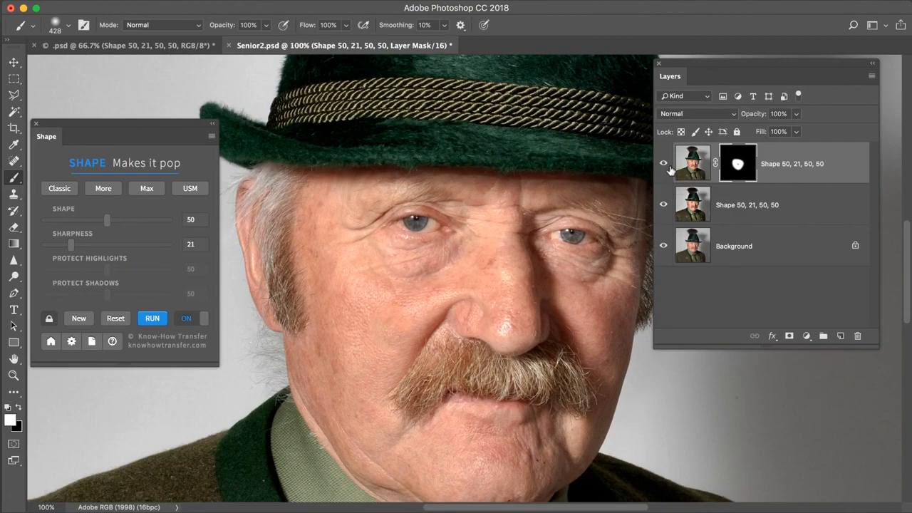
left_click(664, 206)
left_click(666, 165)
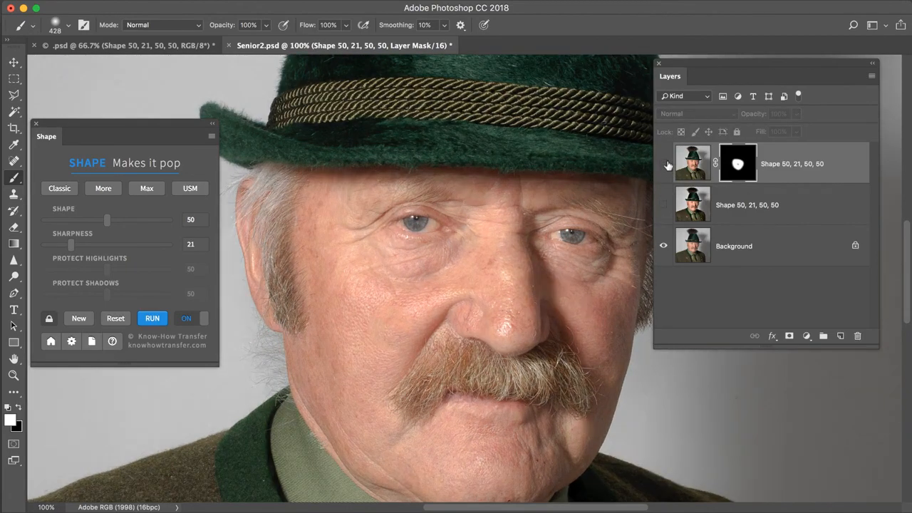
left_click(664, 206)
left_click(664, 163)
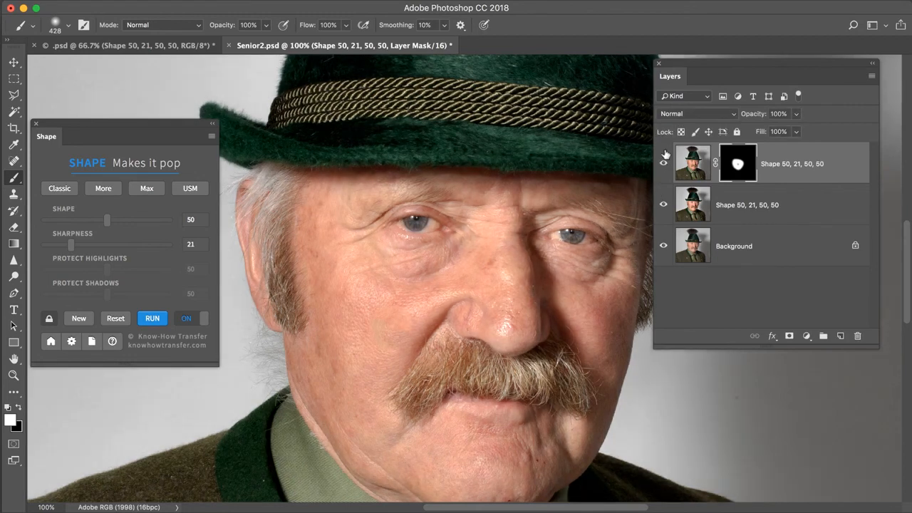